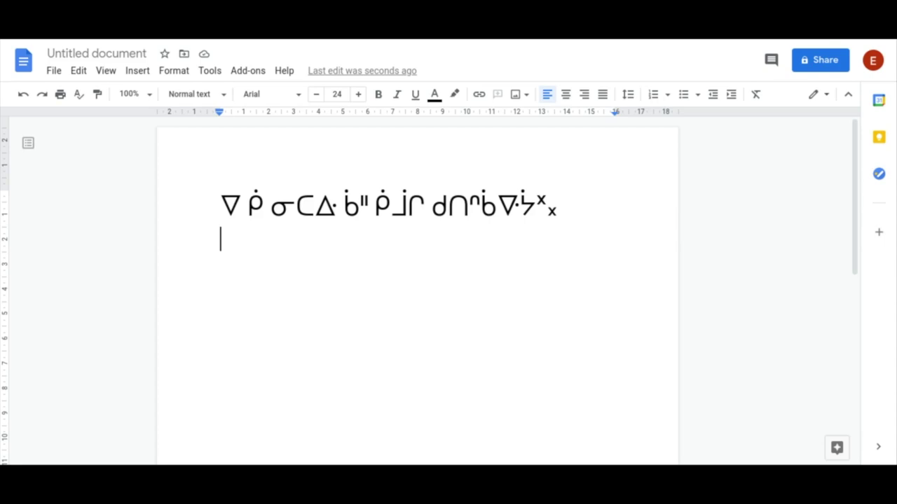
# Place the cursor on the first line to type the syllable-spaced Cree syllabics word.
pyautogui.click(238, 209)
pyautogui.doubleClick(340, 211)
pyautogui.click(361, 210)
pyautogui.moveTo(433, 208); pyautogui.dragTo(575, 225)
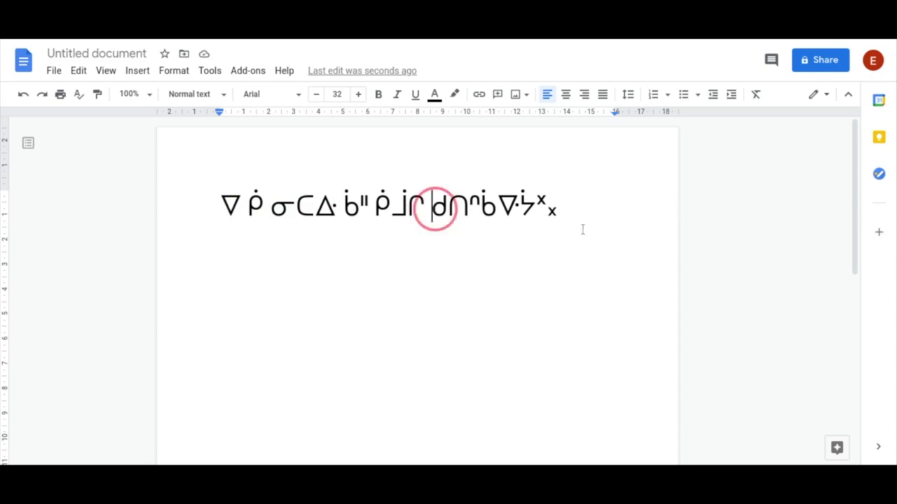
pyautogui.click(537, 207)
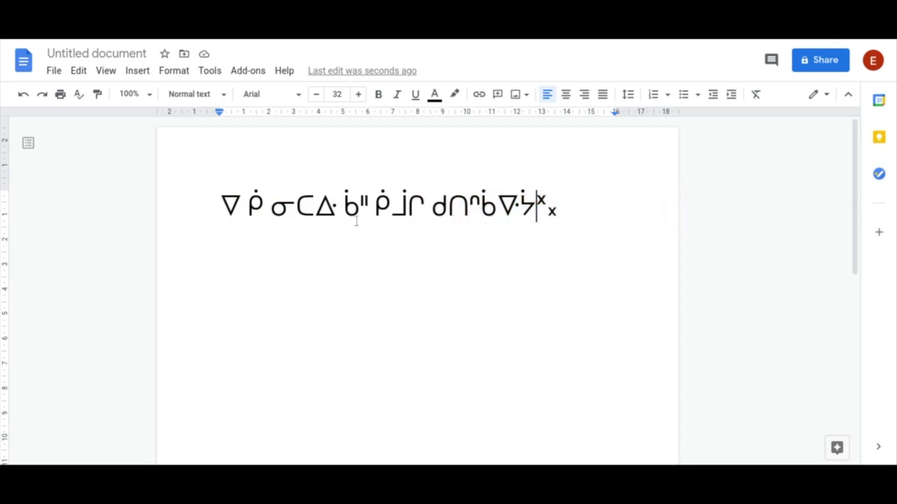
pyautogui.moveTo(423, 206); pyautogui.dragTo(433, 208)
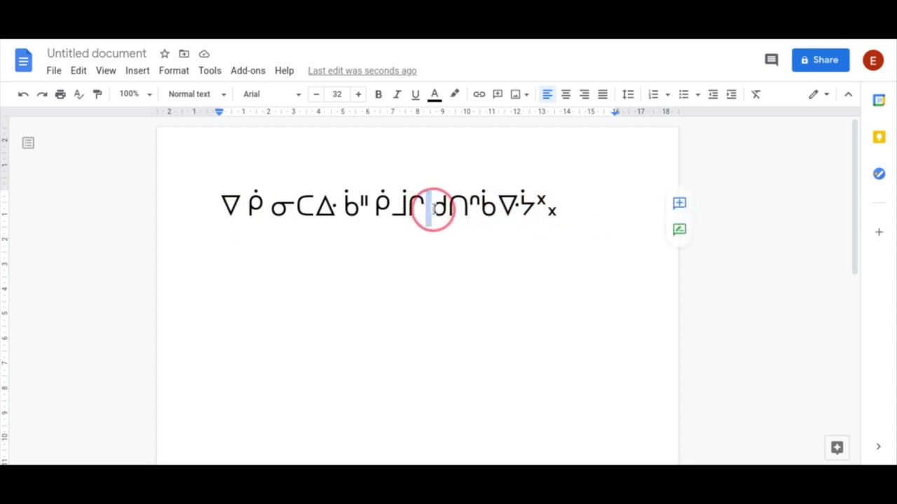
pyautogui.click(270, 207)
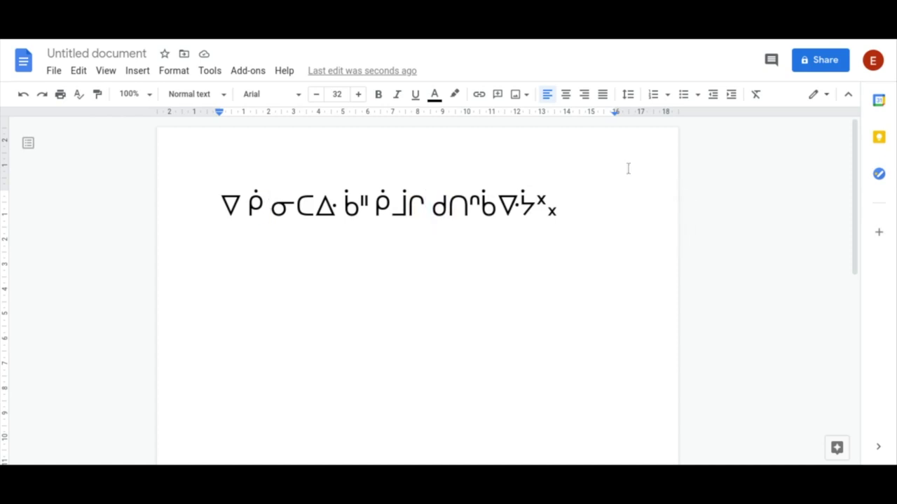
pyautogui.click(426, 207)
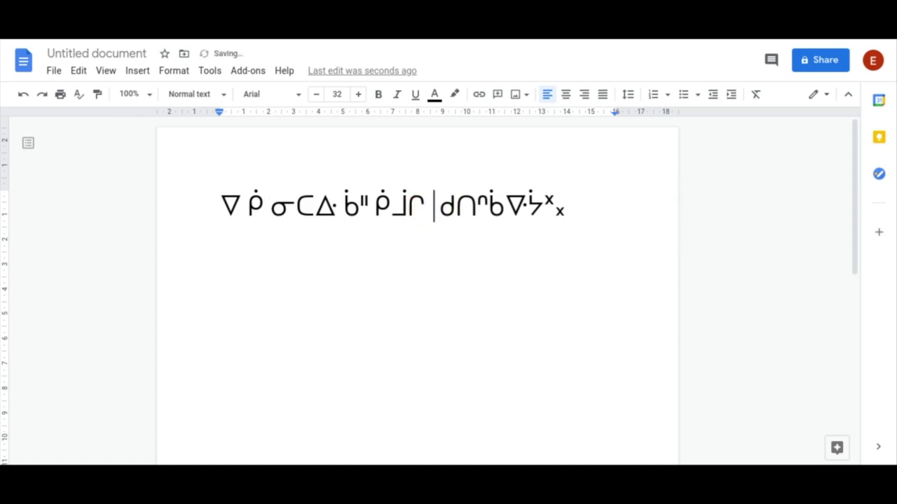
pyautogui.press('BackSpace')
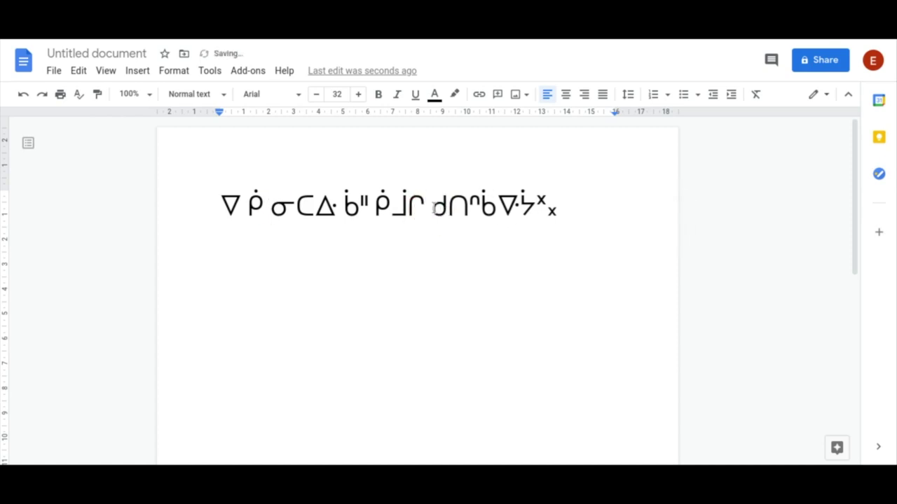
pyautogui.click(424, 208)
pyautogui.click(397, 261)
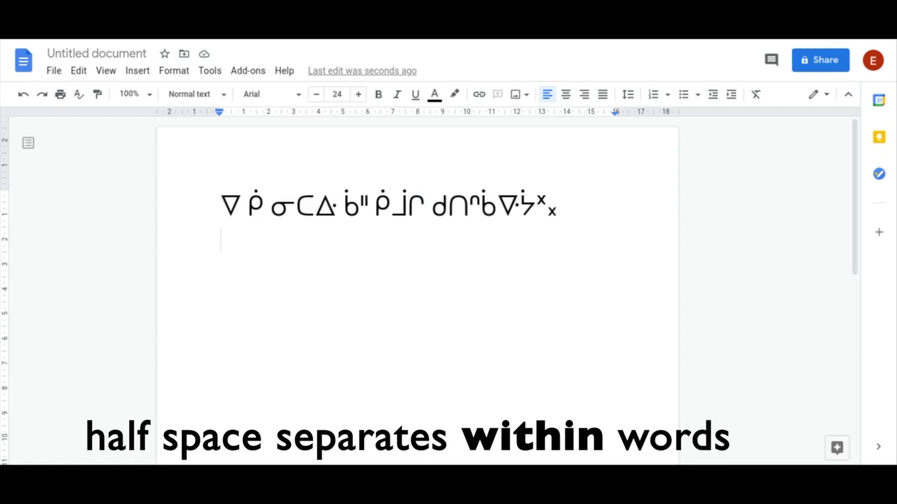
pyautogui.tripleClick(390, 204)
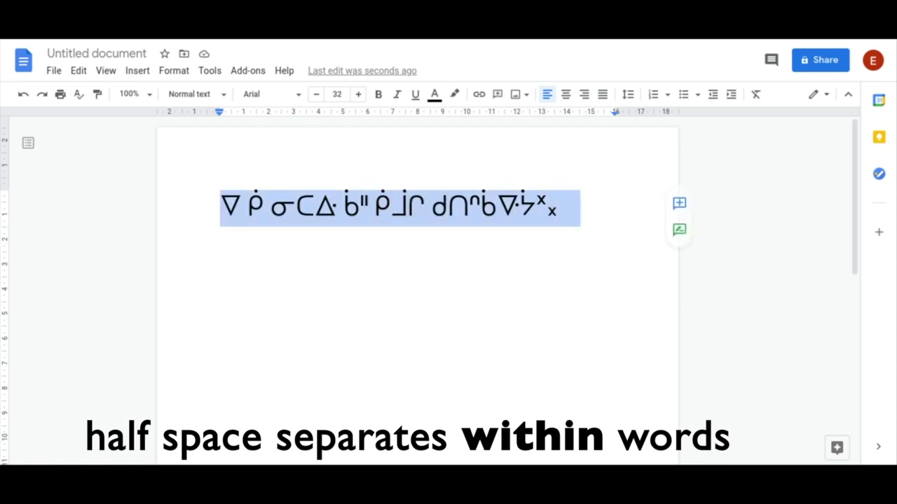
pyautogui.click(388, 301)
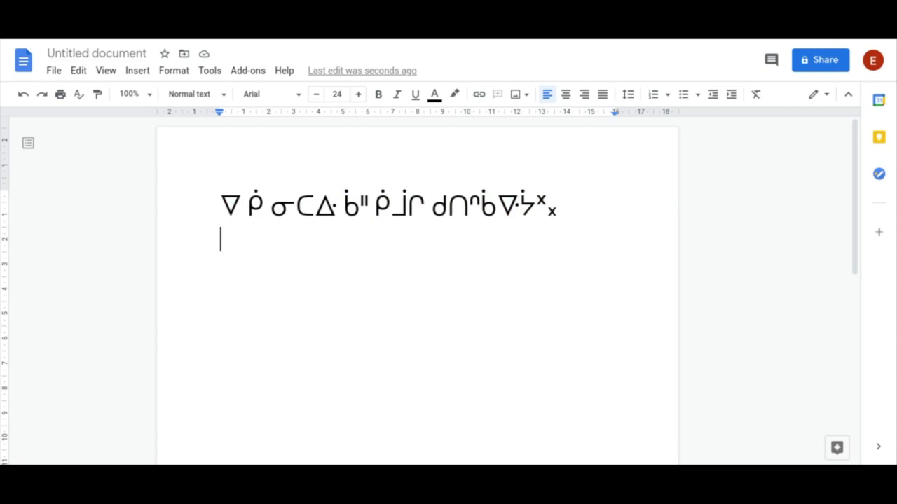
# Type the syllabics word ᐁᑮᓂᑕᐃᐧᑳᐦᑭᒨᒋᑯᑎᐢᑳᐍᔮ as one unspaced string on line two, correcting the final character.
pyautogui.write('ᐁᑮ')
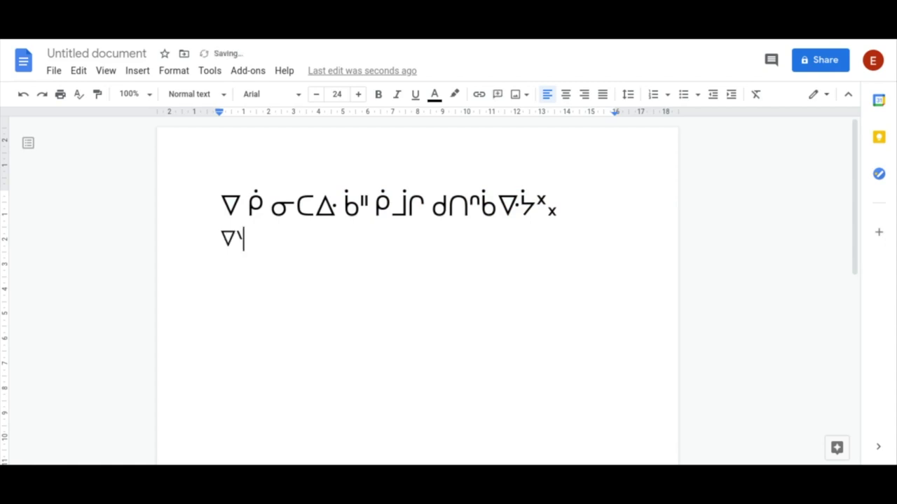
pyautogui.write('ᓂᑕᐃᐧ')
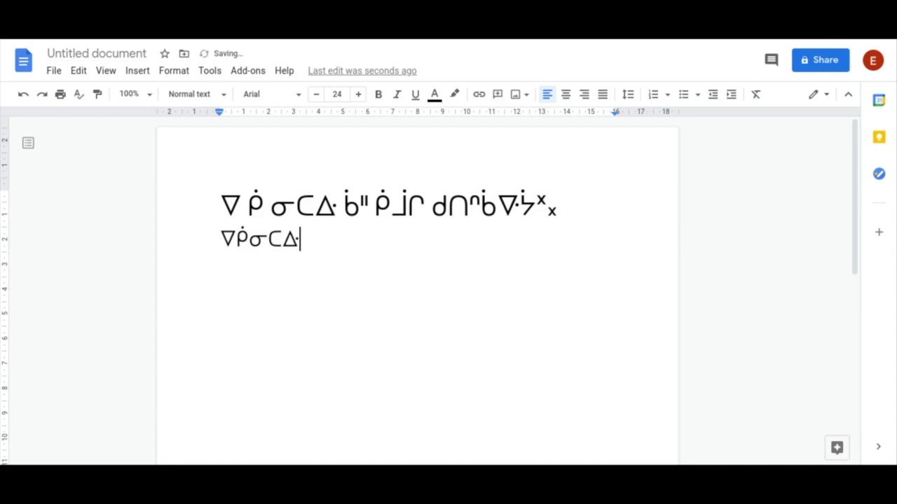
pyautogui.write('ᑳᐦᑭ')
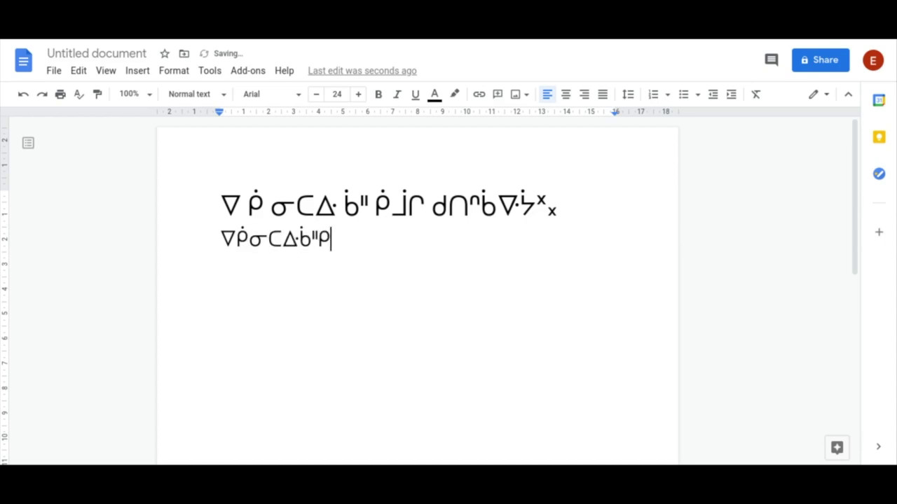
pyautogui.write('ᒨᒋ')
pyautogui.write('ᑯᑎ')
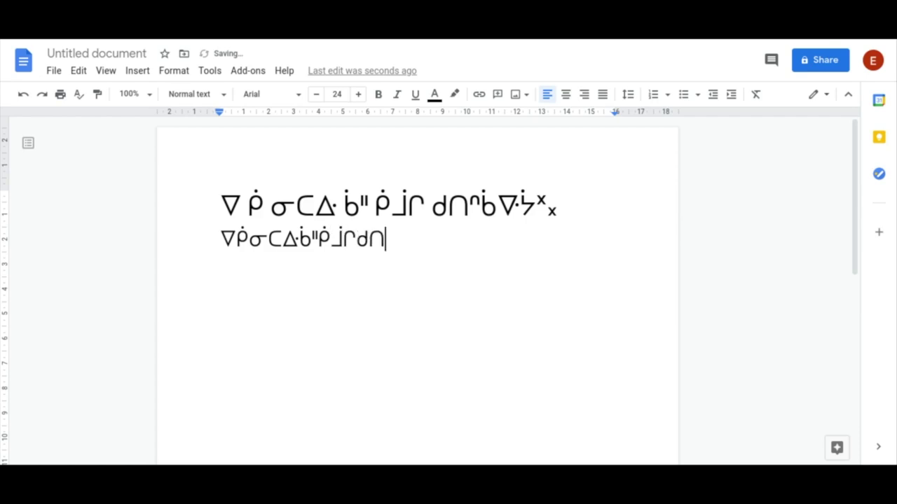
pyautogui.write('ᐢᑳᐍ')
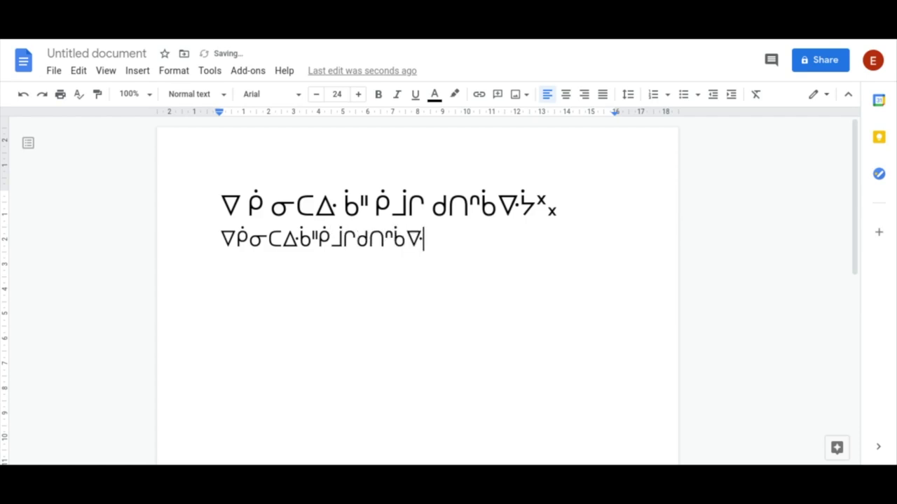
pyautogui.write('ᔮˣˣ')
pyautogui.press('BackSpace')
pyautogui.write('ₓ')
# Enlarge the unspaced second line to font size 32 to match the first line.
pyautogui.tripleClick(421, 242)
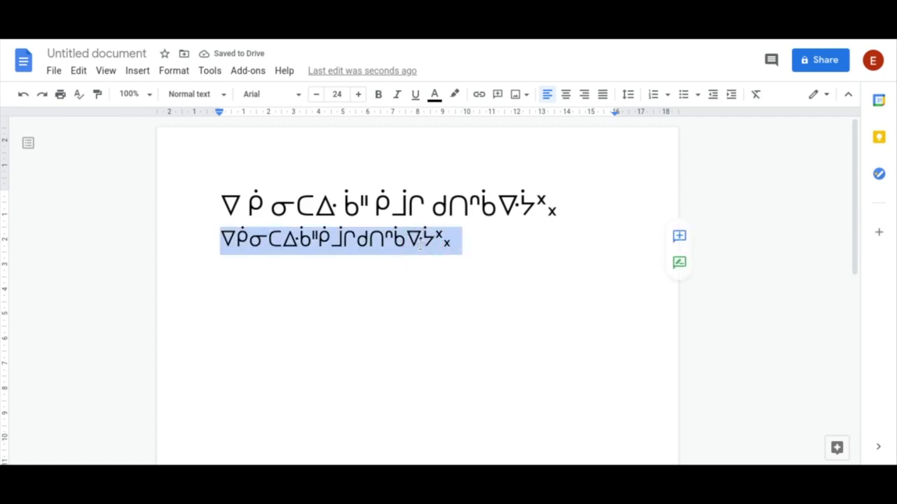
pyautogui.click(359, 93)
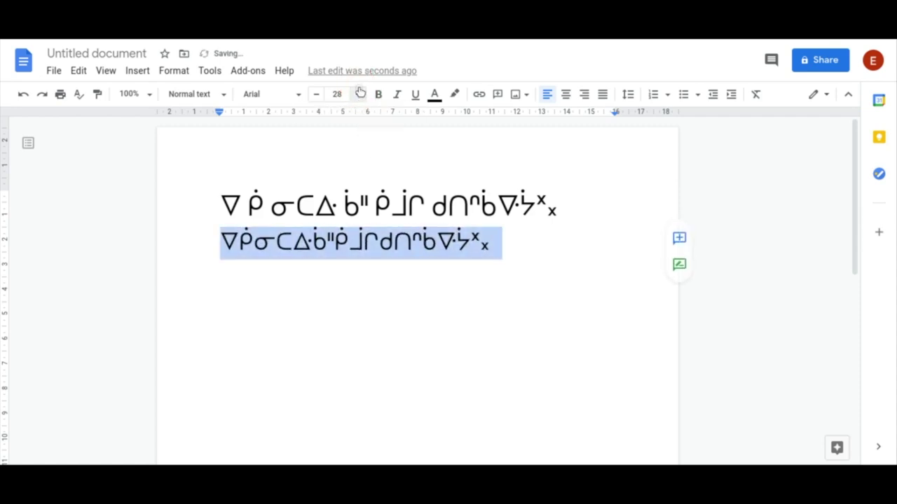
pyautogui.click(359, 94)
pyautogui.click(359, 94)
pyautogui.click(359, 94)
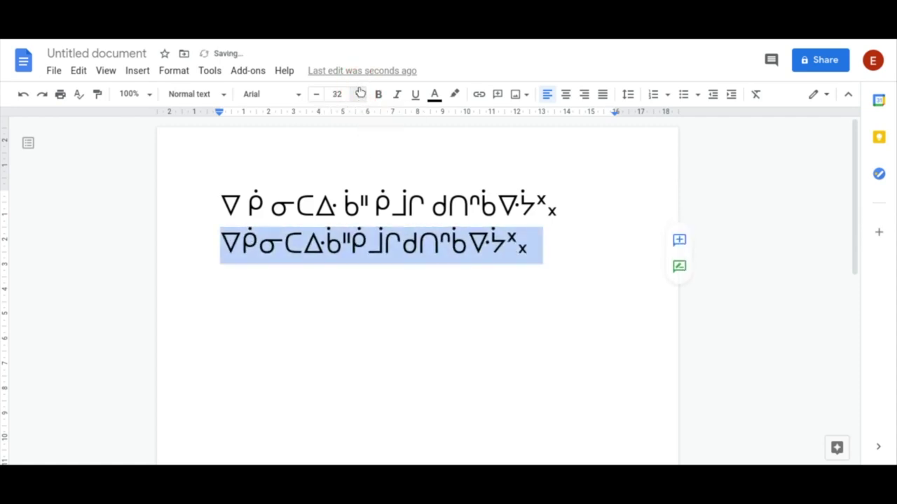
# Select parts of lines one and two to compare their text.
pyautogui.click(536, 206)
pyautogui.moveTo(518, 247)
pyautogui.mouseDown()
pyautogui.moveTo(280, 234)
pyautogui.moveTo(226, 241)
pyautogui.mouseUp()
pyautogui.tripleClick(481, 209)
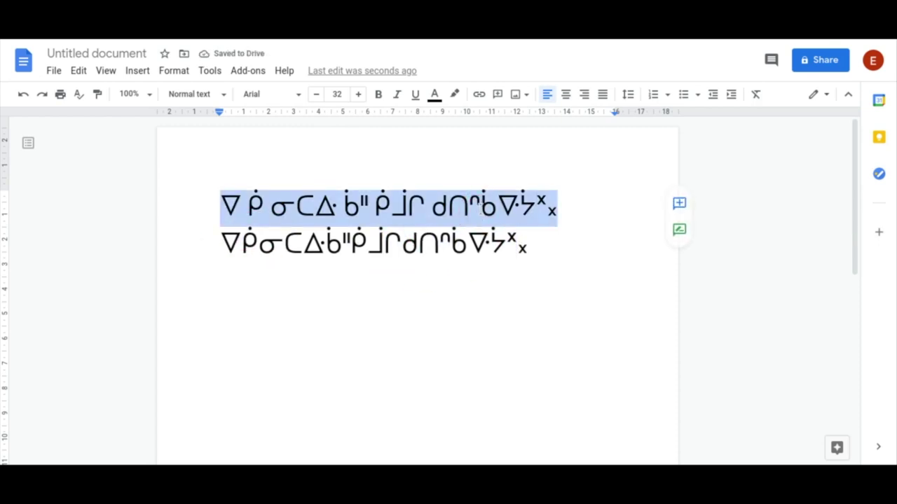
pyautogui.click(558, 208)
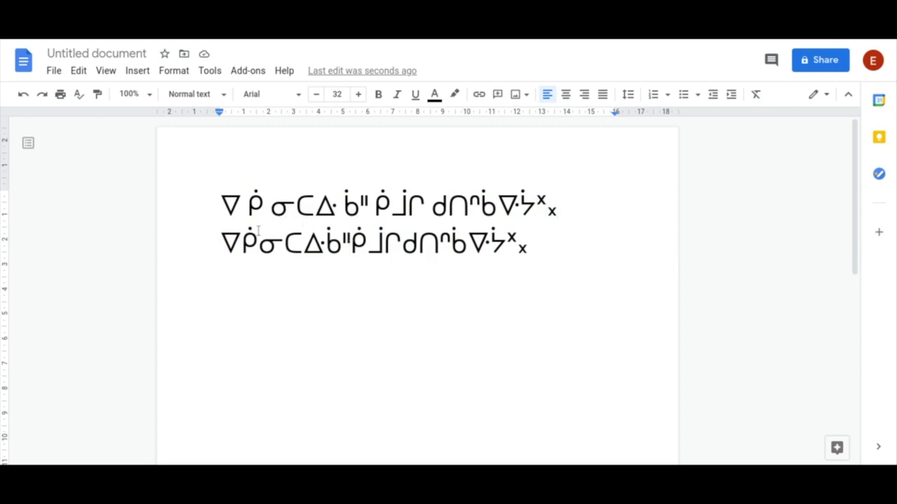
# Start an empty third line after the end of line two.
pyautogui.tripleClick(376, 247)
pyautogui.click(586, 233)
pyautogui.moveTo(423, 205); pyautogui.dragTo(430, 211)
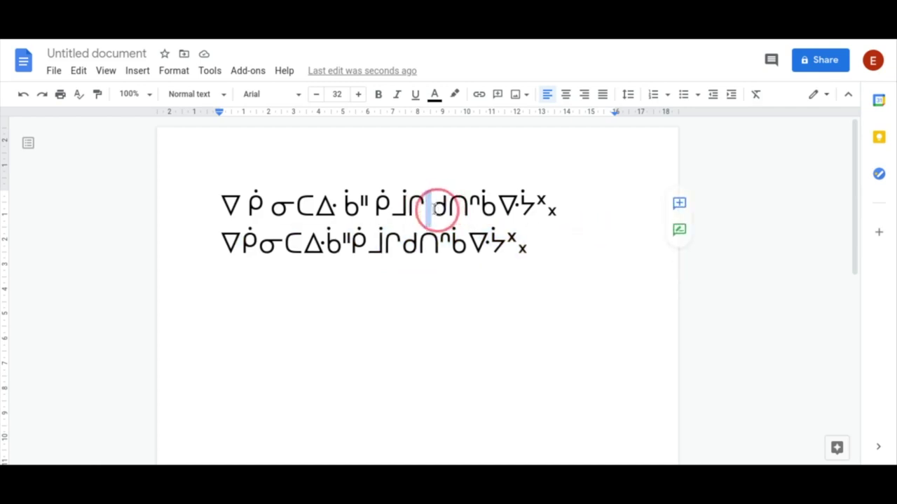
pyautogui.click(559, 255)
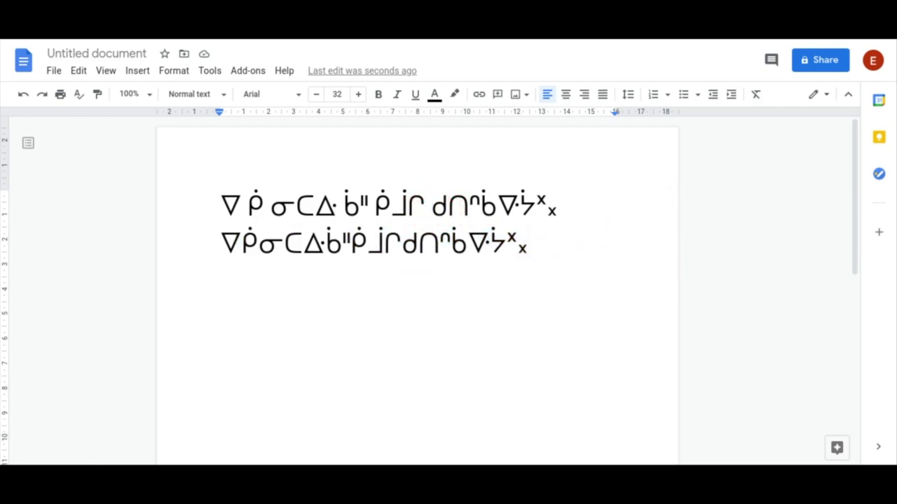
pyautogui.press('Return')
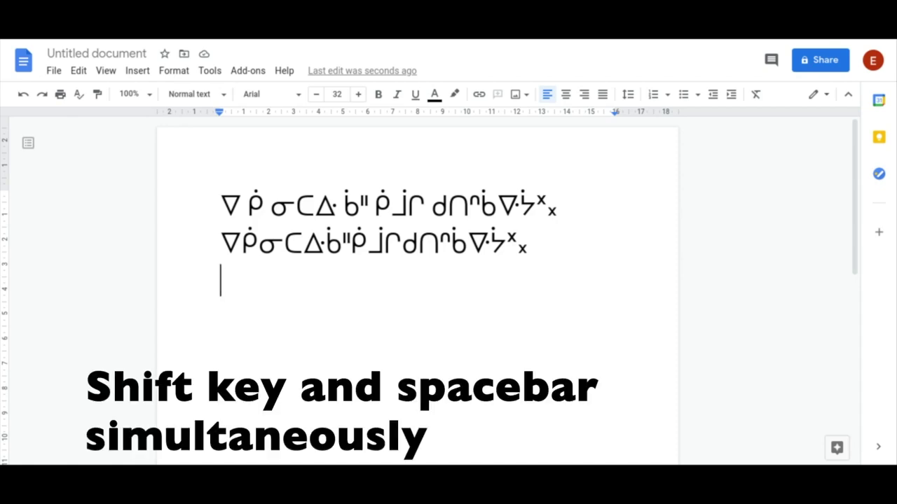
# Type ᐁ ᑮ ᓂᑕᐏ ᑳᐦ ᑮᒨᐨᒋ ᑯᑎᐢᑳᐁᐧᔭᕽ᙮ on line three with half spaces between syllables.
pyautogui.hotkey('shift', 'space')
pyautogui.press('BackSpace')
pyautogui.hotkey('shift', 'space')
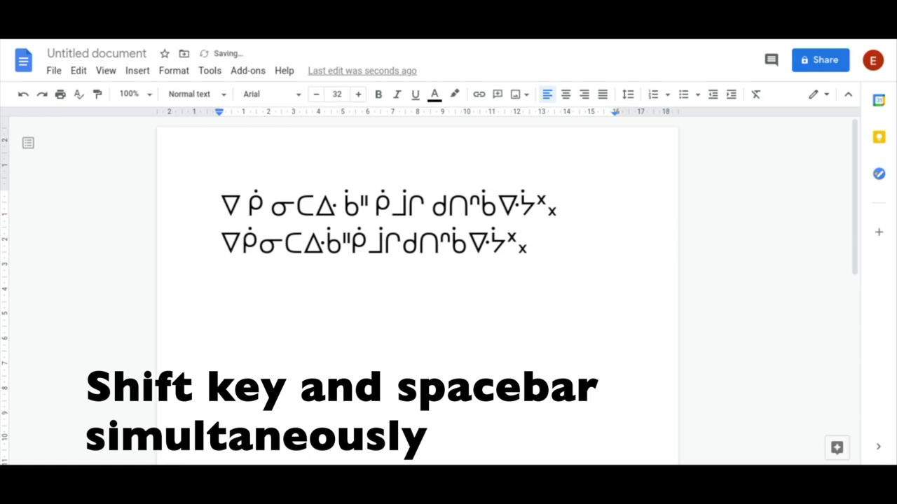
pyautogui.press('BackSpace')
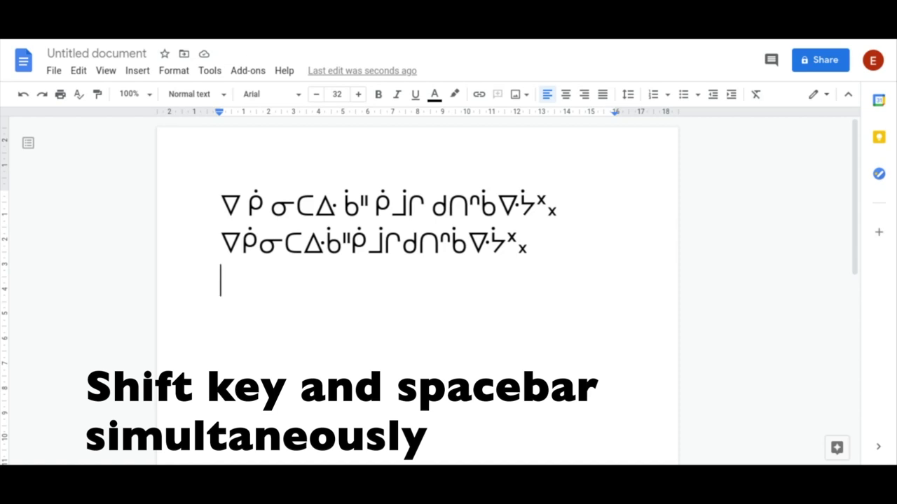
pyautogui.write('ᐁ')
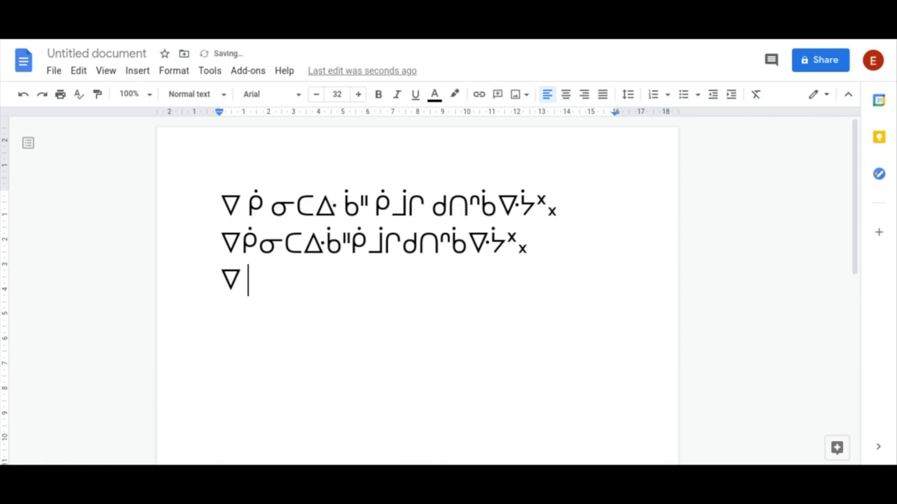
pyautogui.write(' ᑮ')
pyautogui.write(' ᓂᑕᐏ')
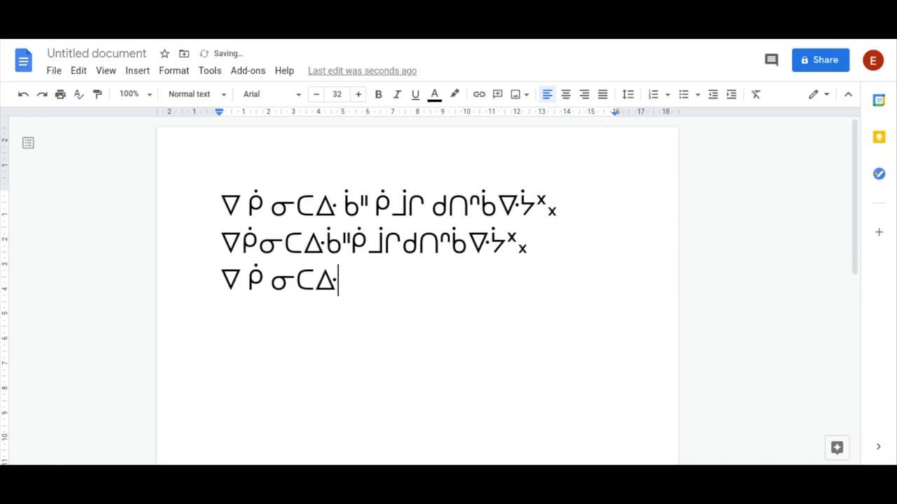
pyautogui.write(' ᑳᐦ')
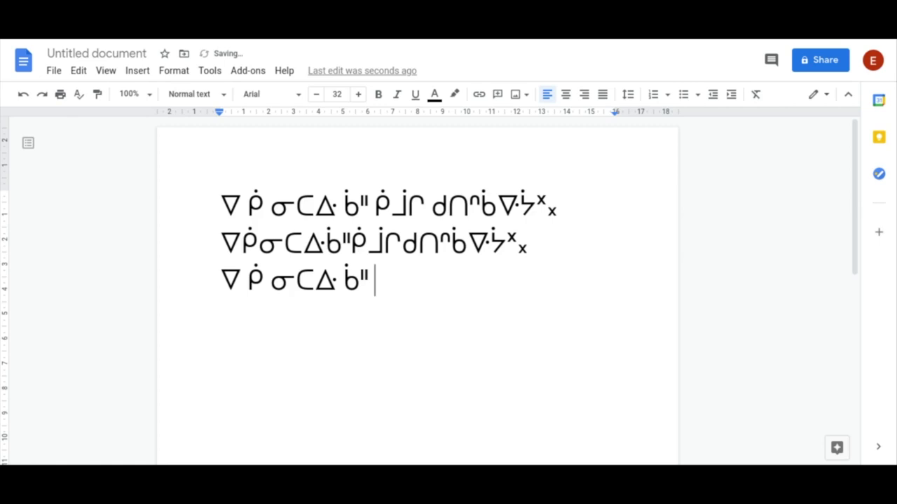
pyautogui.write(' ᑮᒨᐨᒋ ᑯᑎᐢᑳ')
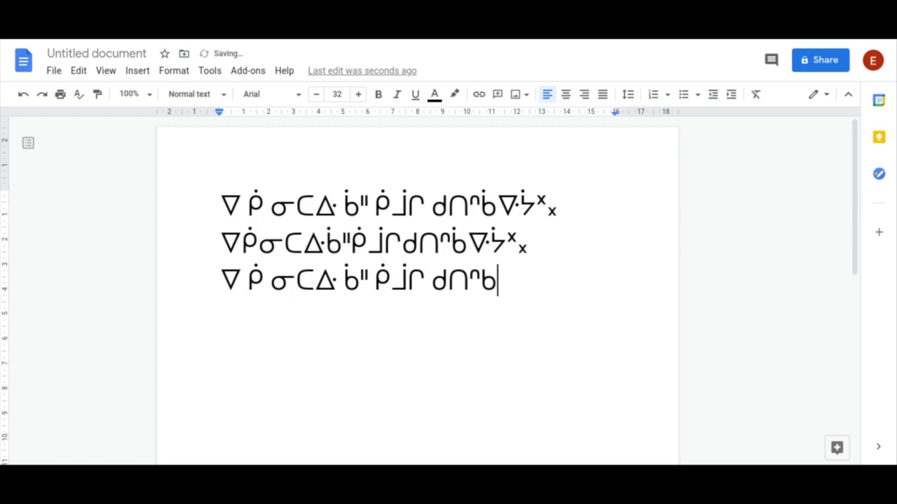
pyautogui.write('ᐁᐧᔭ')
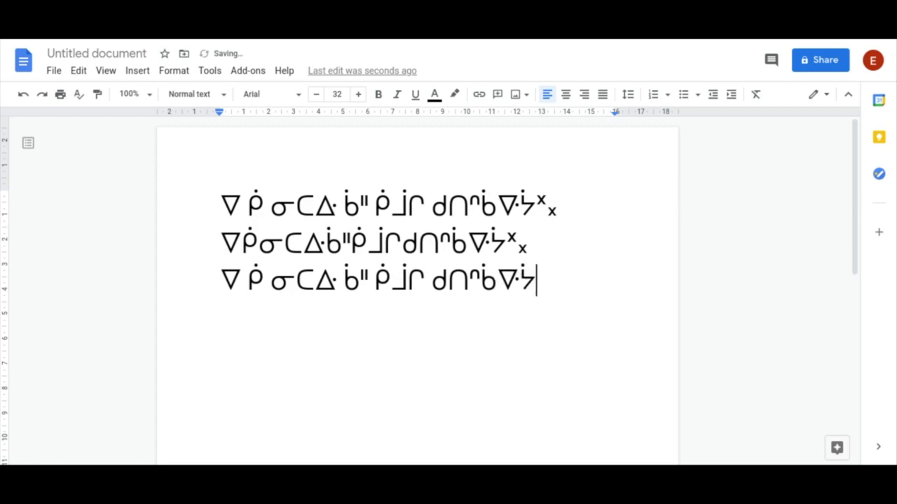
pyautogui.write('ᕽ᙮')
# Select lines three and one in turn to compare their spacing, then deselect.
pyautogui.tripleClick(504, 272)
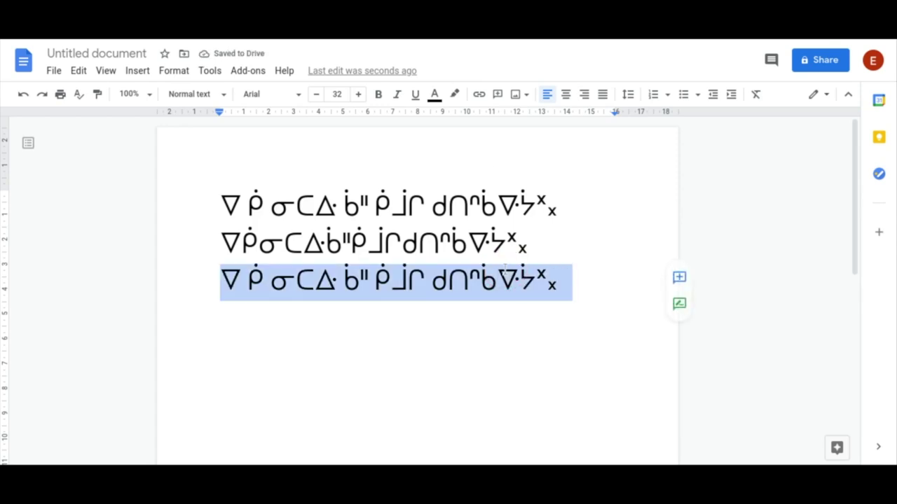
pyautogui.tripleClick(484, 202)
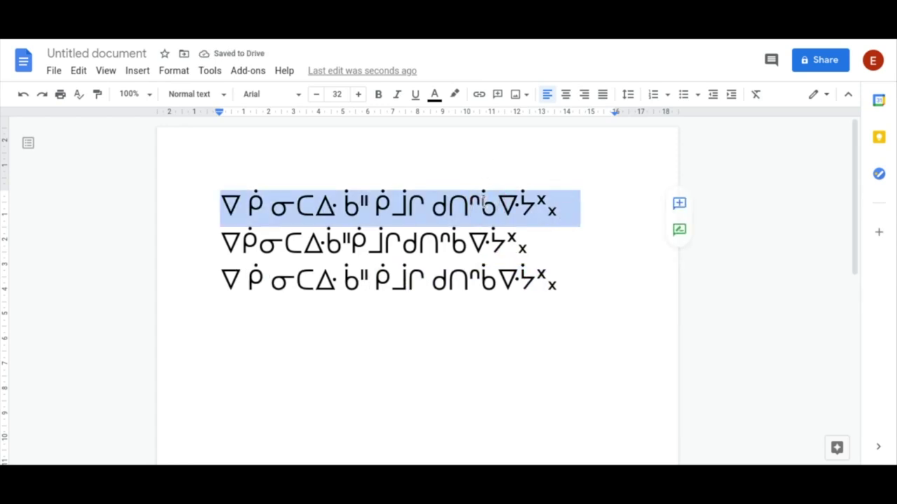
pyautogui.click(483, 202)
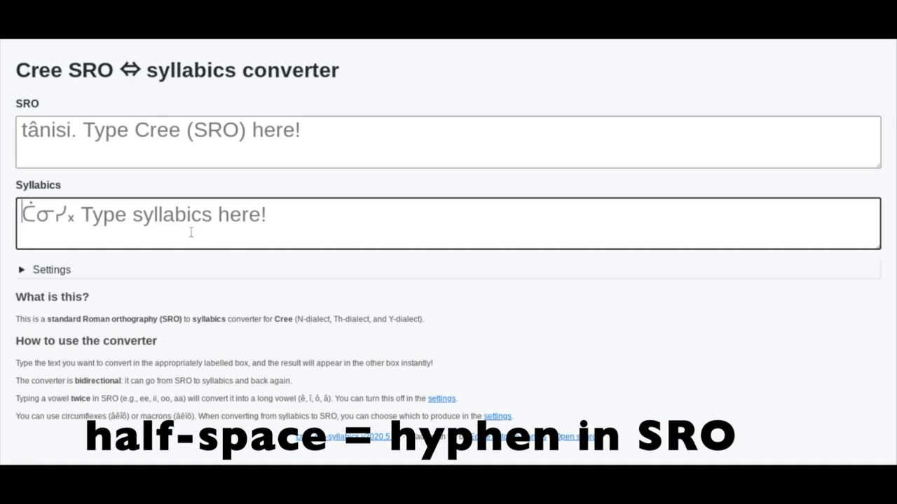
# Enter the first syllables ᐁᑮ ᓂᑕᐏ ᑳᐦ ᑮᒧᒋ with half spaces in the Syllabics box, fixing typos.
pyautogui.write('ᐁ')
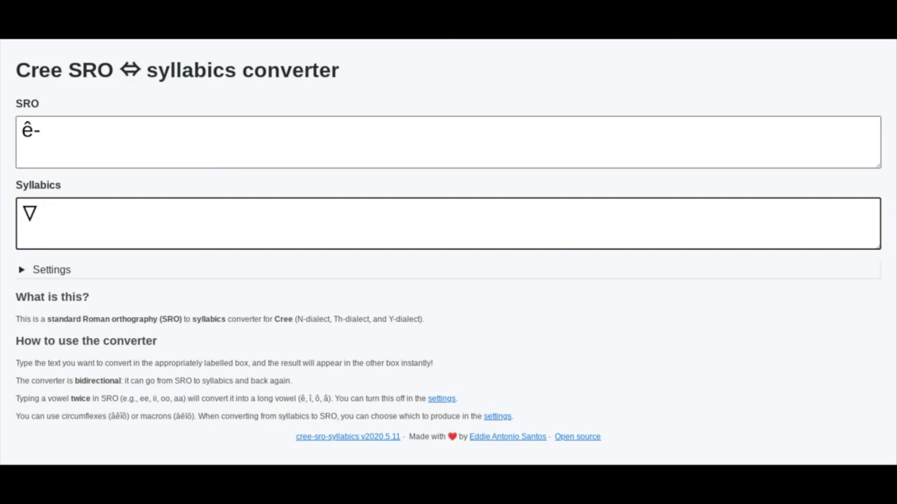
pyautogui.write('ᑭᑮ ')
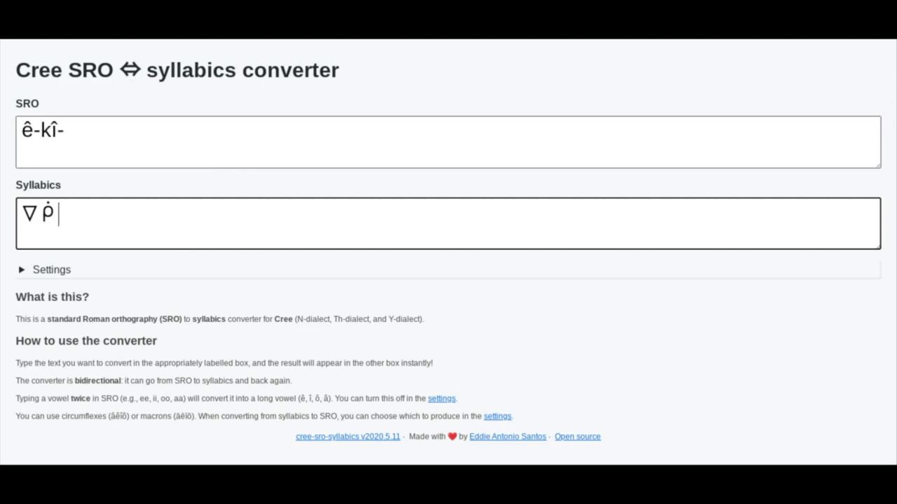
pyautogui.write('ᓂᑕᐏ ')
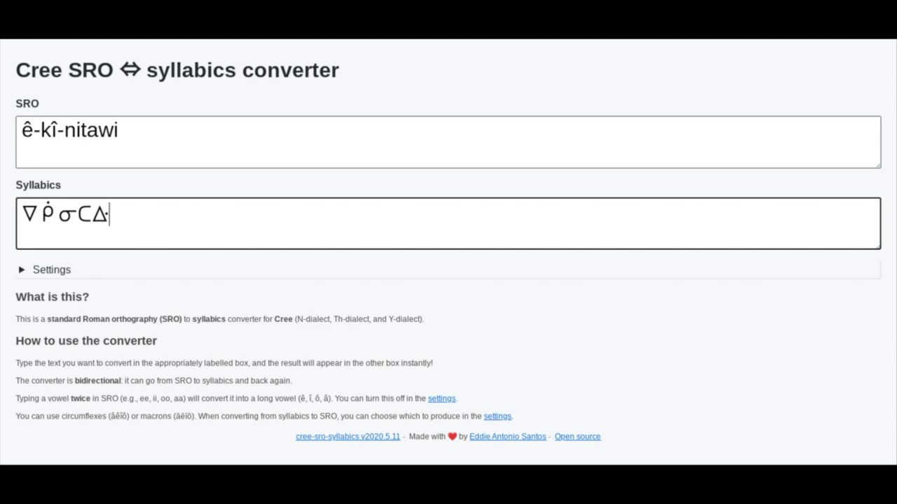
pyautogui.write('ᑯ')
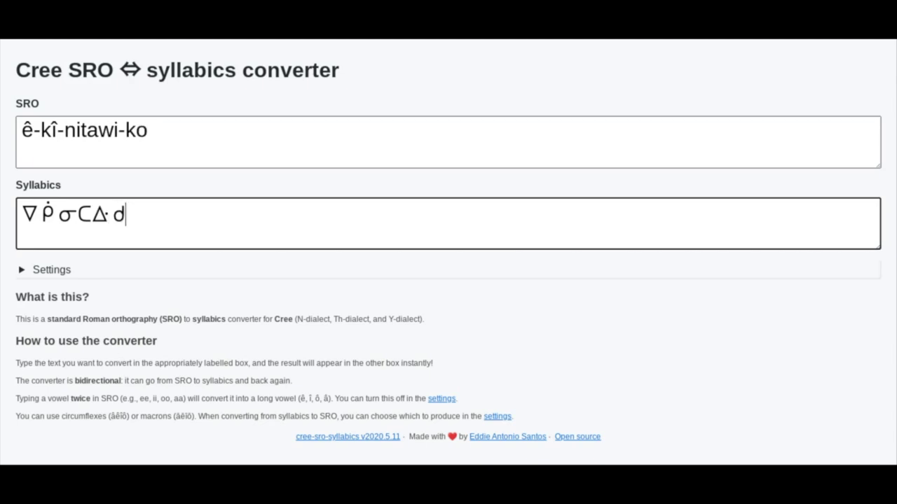
pyautogui.press('BackSpace')
pyautogui.write('ᑳᐦ ᐠ')
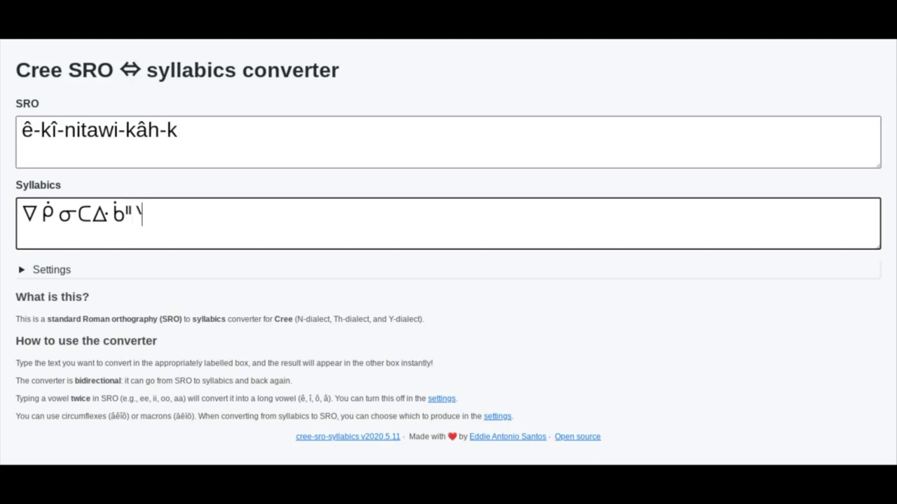
pyautogui.press('BackSpace')
pyautogui.write('ᑮᐨᒧ')
pyautogui.press('BackSpace')
pyautogui.press('BackSpace')
pyautogui.write('ᒧ')
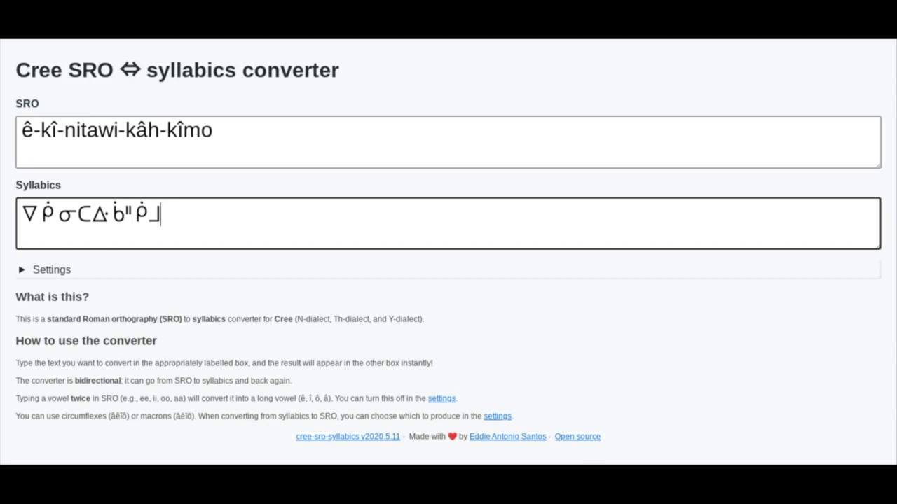
pyautogui.write('ᒋ')
pyautogui.write(' ᐠ')
# Finish the word with ᑯᑎᐢᑳᐁᐧᔭᕽ᙮ so SRO reads ê-kî-nitawi-kâh-kîmôci-kotiskâwêyâhk.
pyautogui.press('BackSpace')
pyautogui.write('ᑯᐢ')
pyautogui.press('BackSpace')
pyautogui.write('ᑎ')
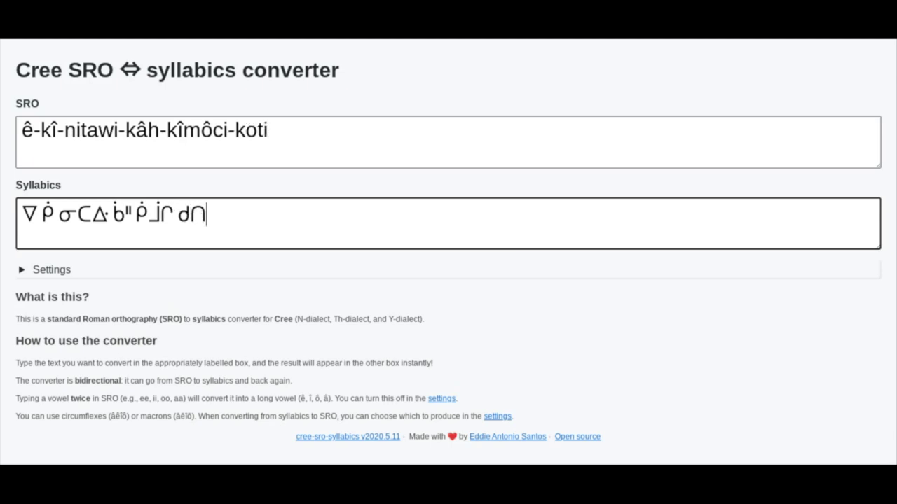
pyautogui.write('ᐢᐠ')
pyautogui.press('BackSpace')
pyautogui.write('ᑳᐁᐧ')
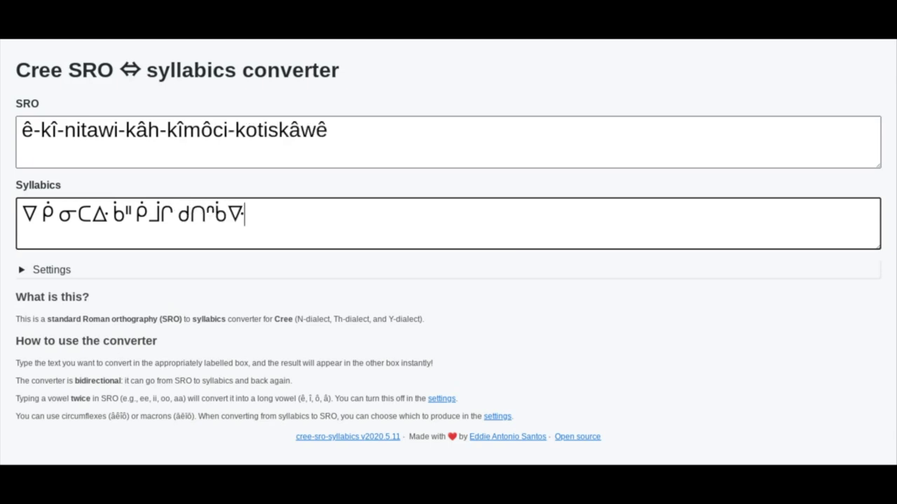
pyautogui.write('ᔭ')
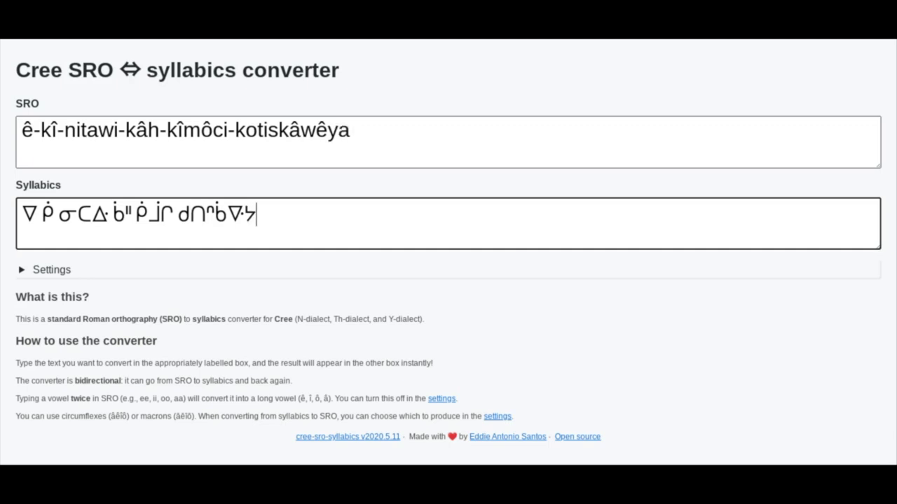
pyautogui.write('ᕽ')
pyautogui.press('BackSpace')
pyautogui.press('BackSpace')
pyautogui.write('ᔭ')
pyautogui.write('ᕽ')
pyautogui.write('᙮')
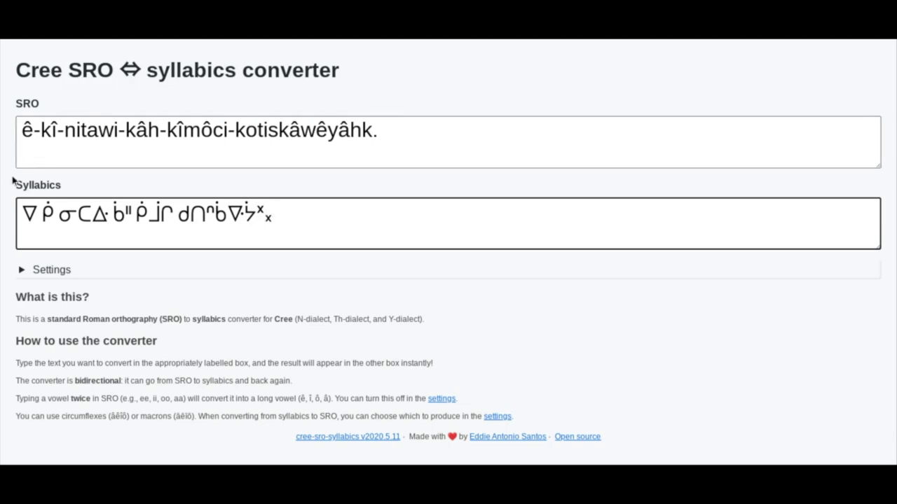
# Replace the half space after ᑮ with a full space, so SRO shows 'ê-kî nitawi'.
pyautogui.click(59, 217)
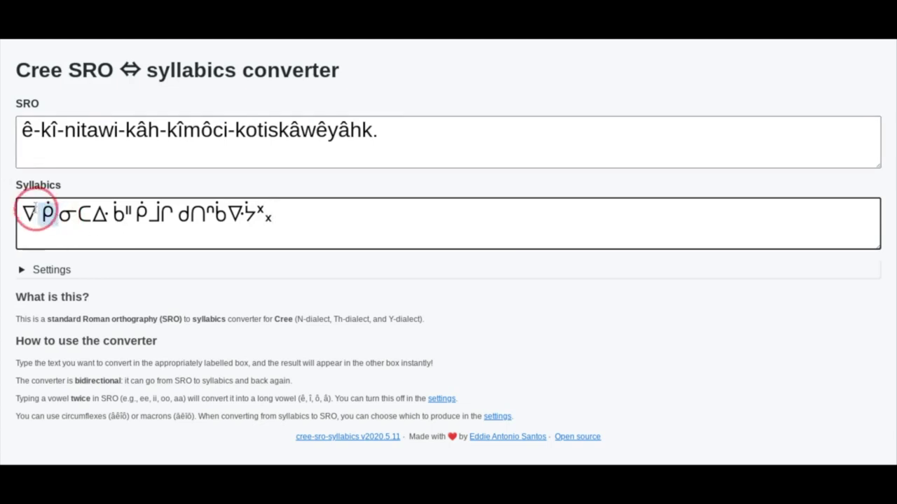
pyautogui.click(60, 132)
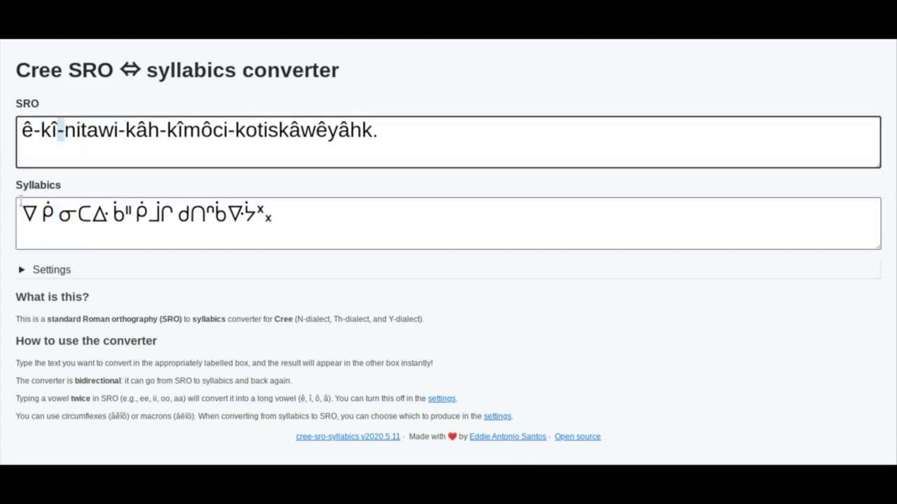
pyautogui.click(55, 213)
pyautogui.press('BackSpace')
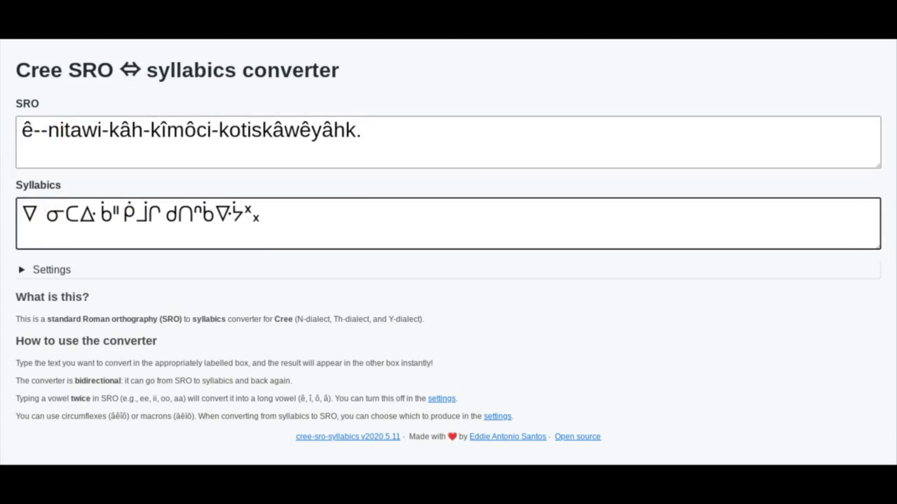
pyautogui.write('ᑮ')
pyautogui.press('Delete')
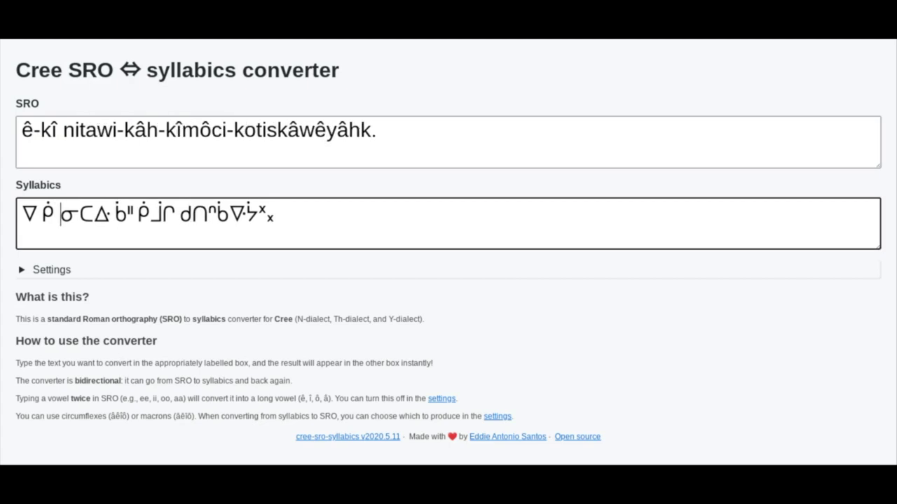
# Highlight kî and kotiskâwêyâhk in the SRO text to point out the hyphens.
pyautogui.doubleClick(59, 133)
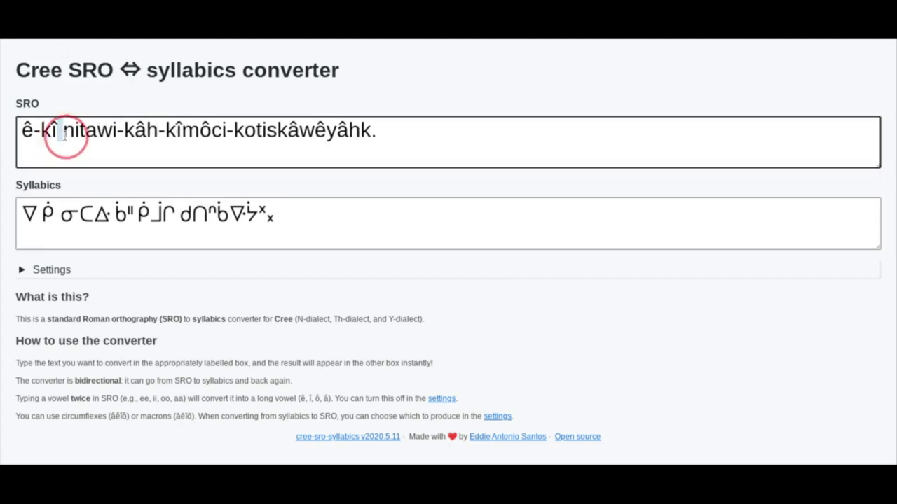
pyautogui.doubleClick(48, 132)
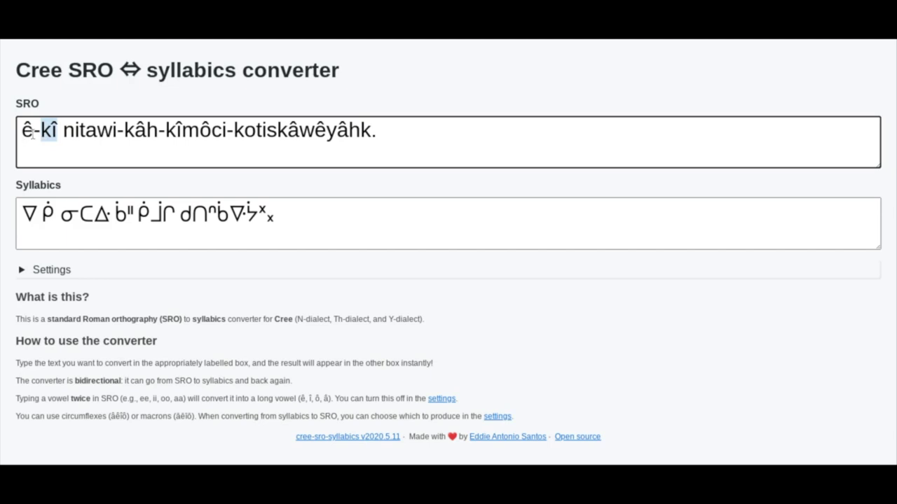
pyautogui.doubleClick(279, 134)
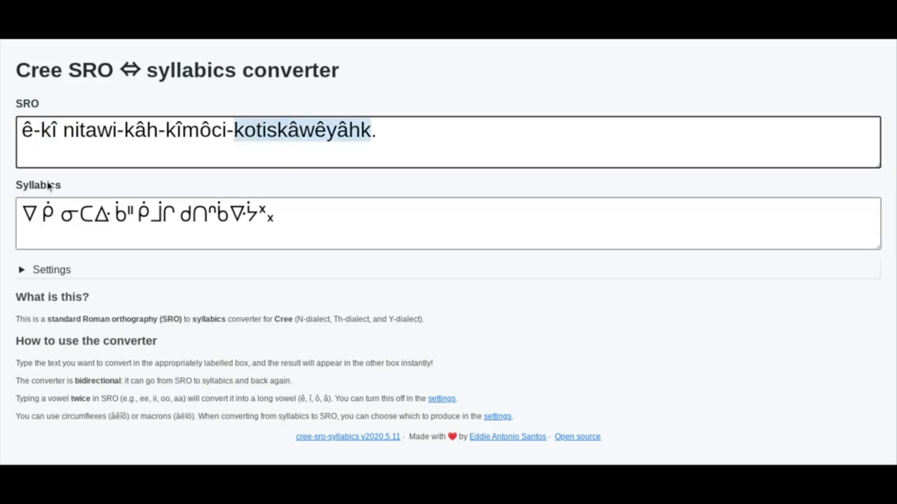
pyautogui.click(342, 236)
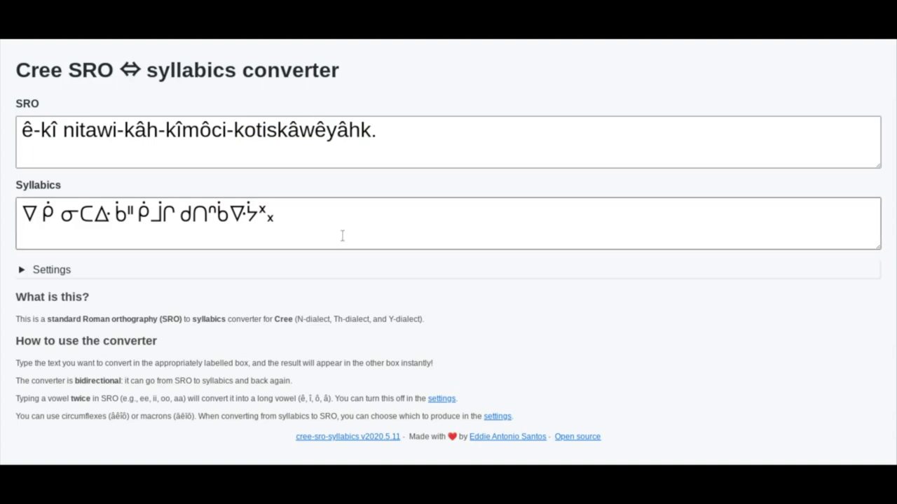